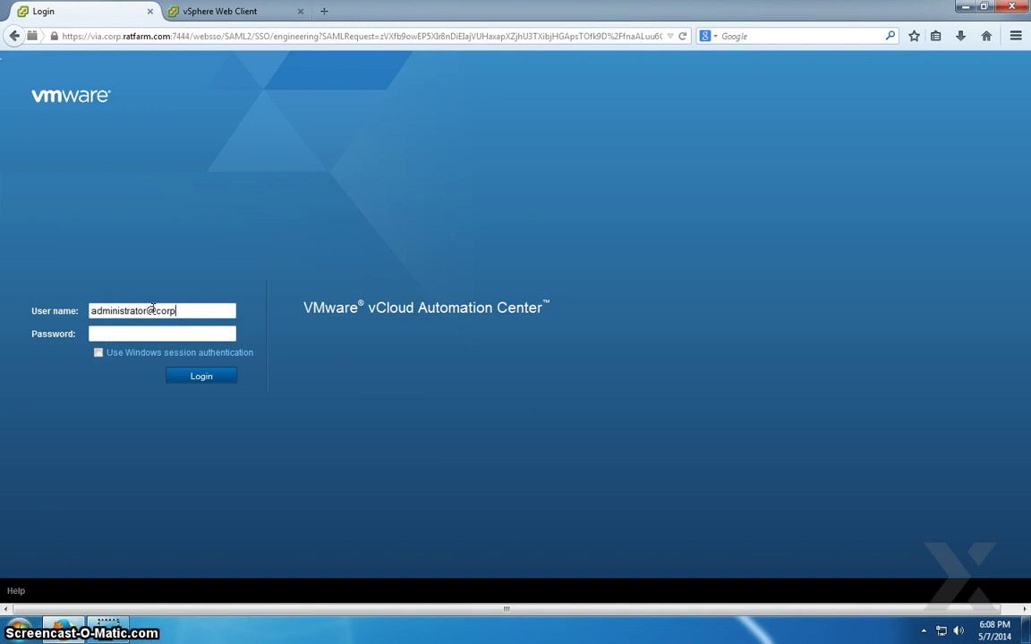
# - Fix the user name's domain, enter the administrator password and log in to the engineering tenant
pyautogui.press('BackSpace')
pyautogui.write('tfarm.com')
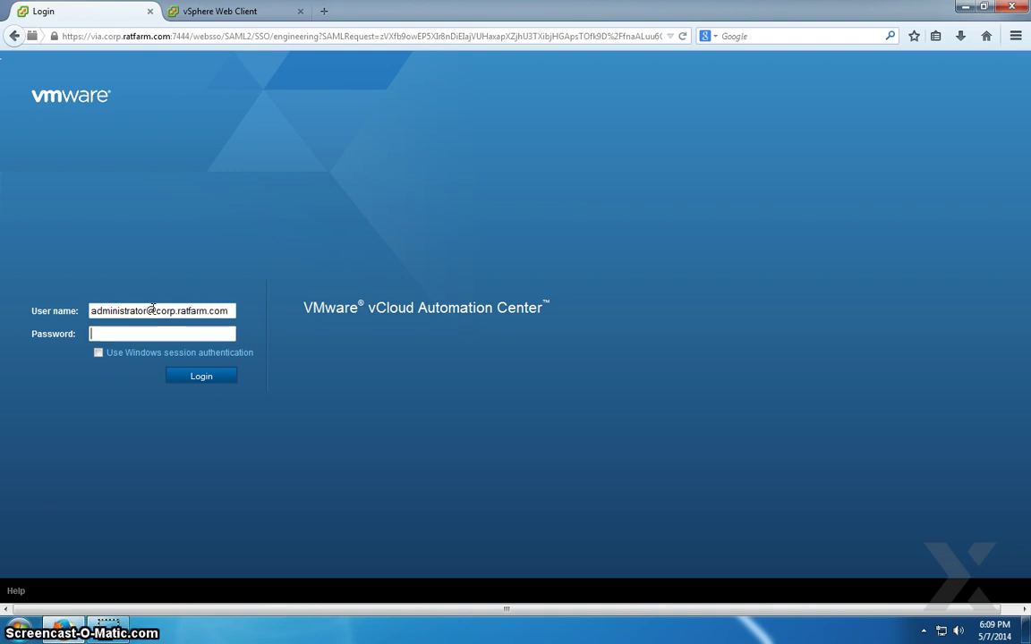
pyautogui.write('123!')
pyautogui.press('Return')
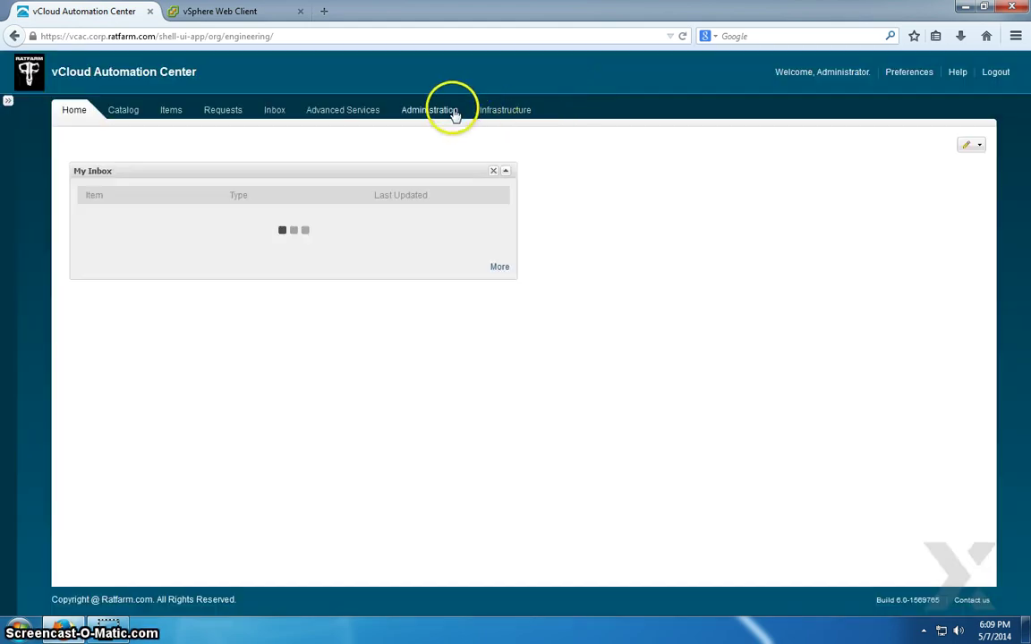
# - Go to Administration › Catalog Management › Catalog Items to list Windows2008
pyautogui.click(453, 112)
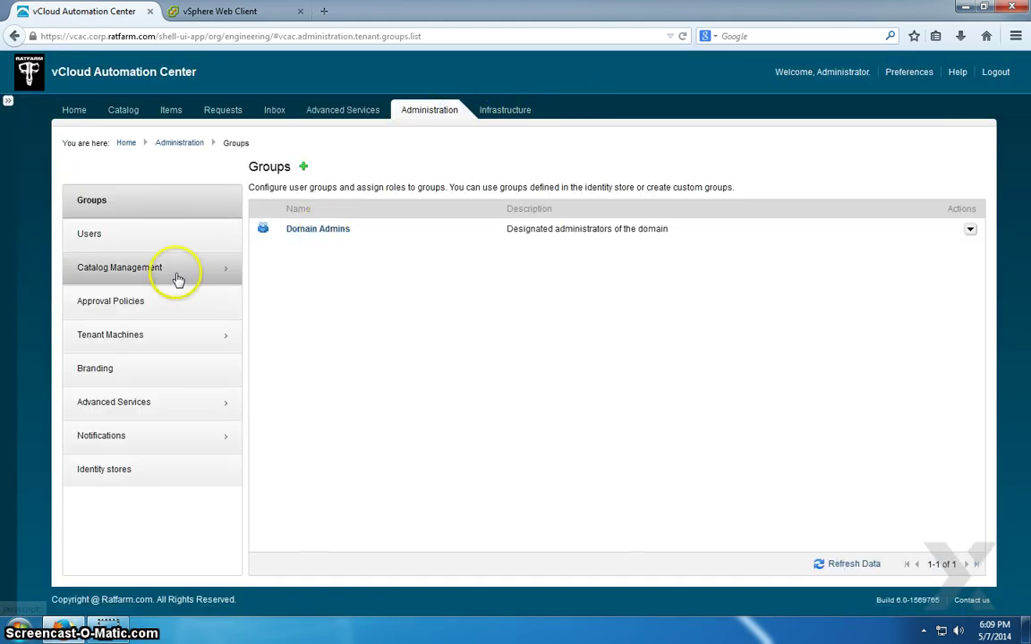
pyautogui.click(106, 278)
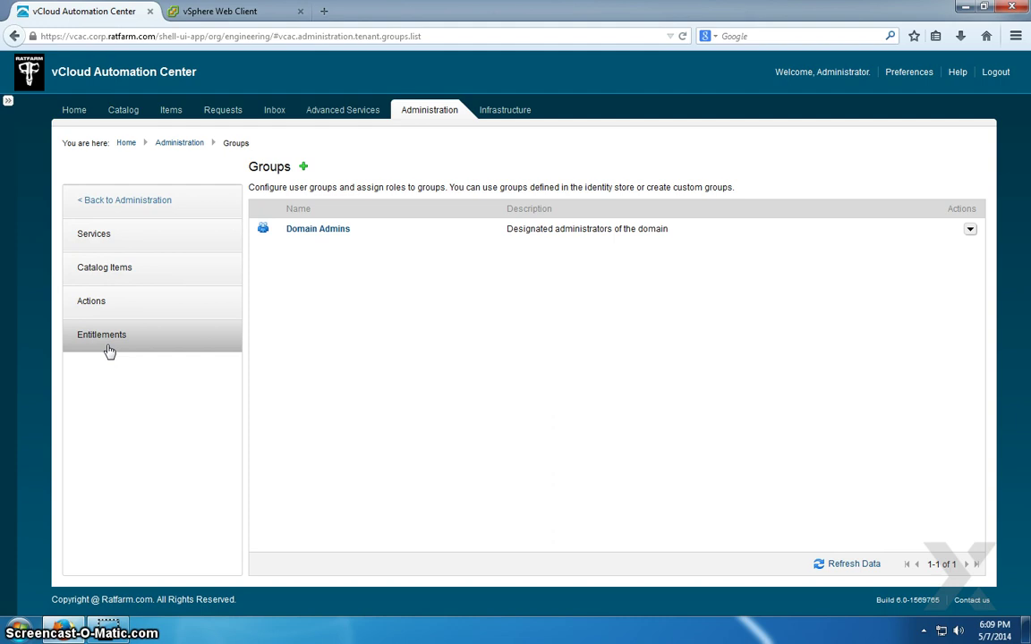
pyautogui.click(184, 274)
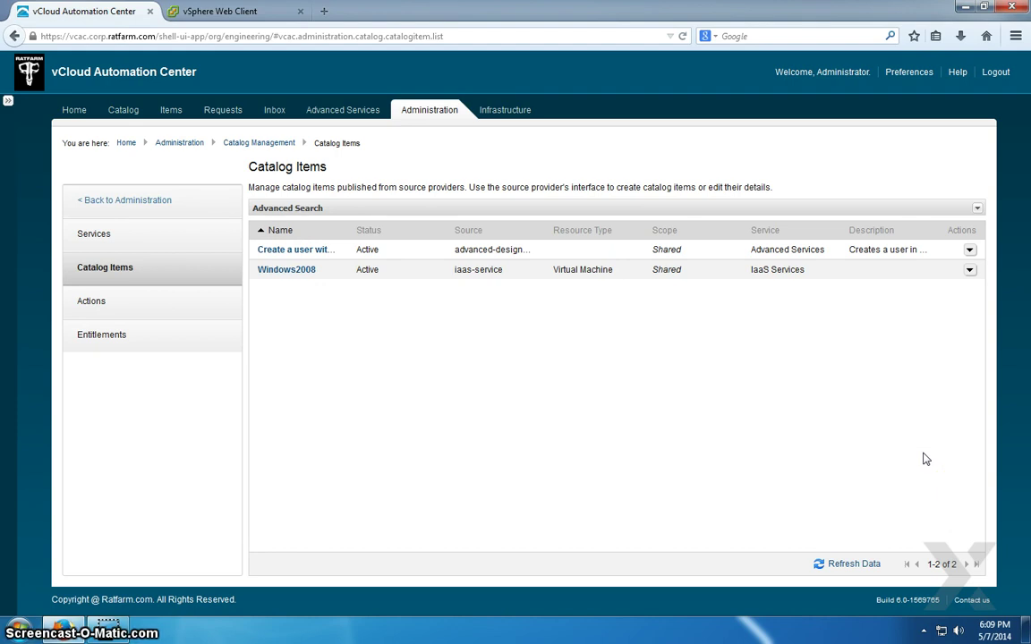
# - Configure the Windows2008 catalog item with IaaS Services as its service and update it
pyautogui.click(970, 271)
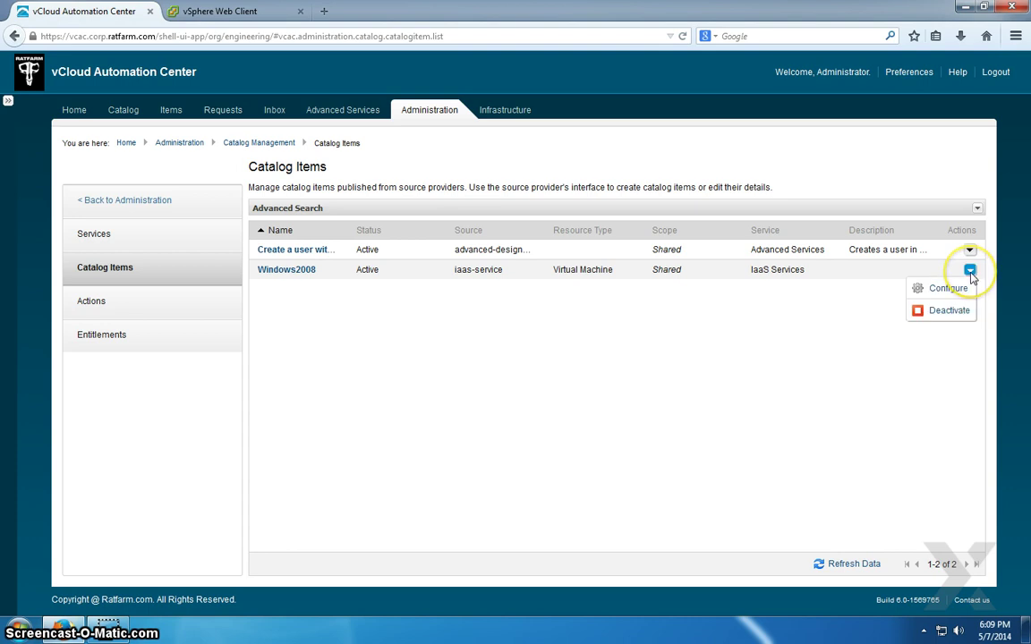
pyautogui.click(950, 289)
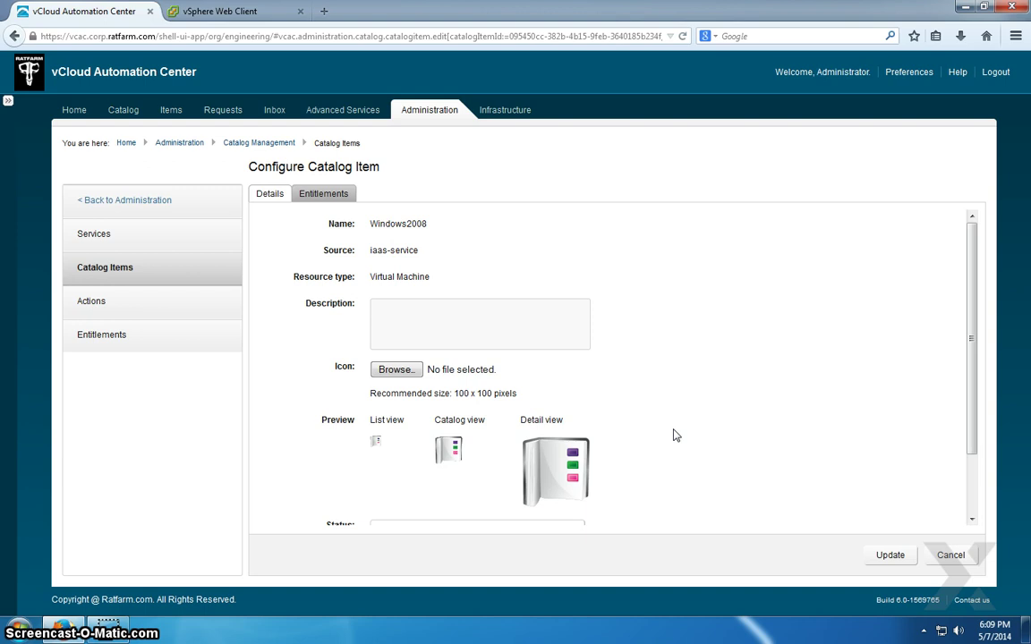
pyautogui.scroll(-2, 675, 434)
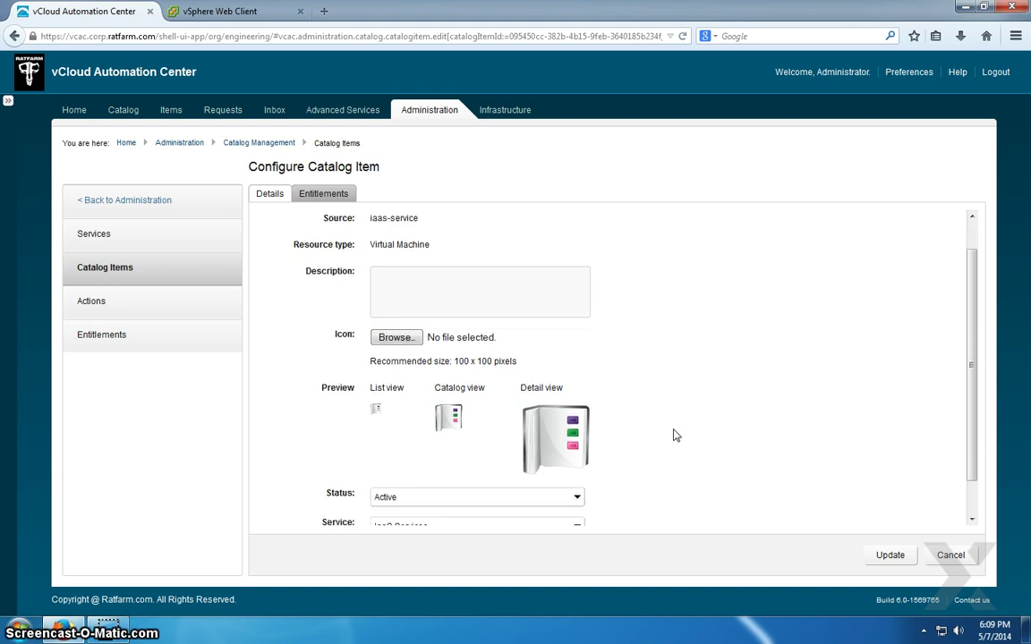
pyautogui.click(608, 483)
pyautogui.click(571, 491)
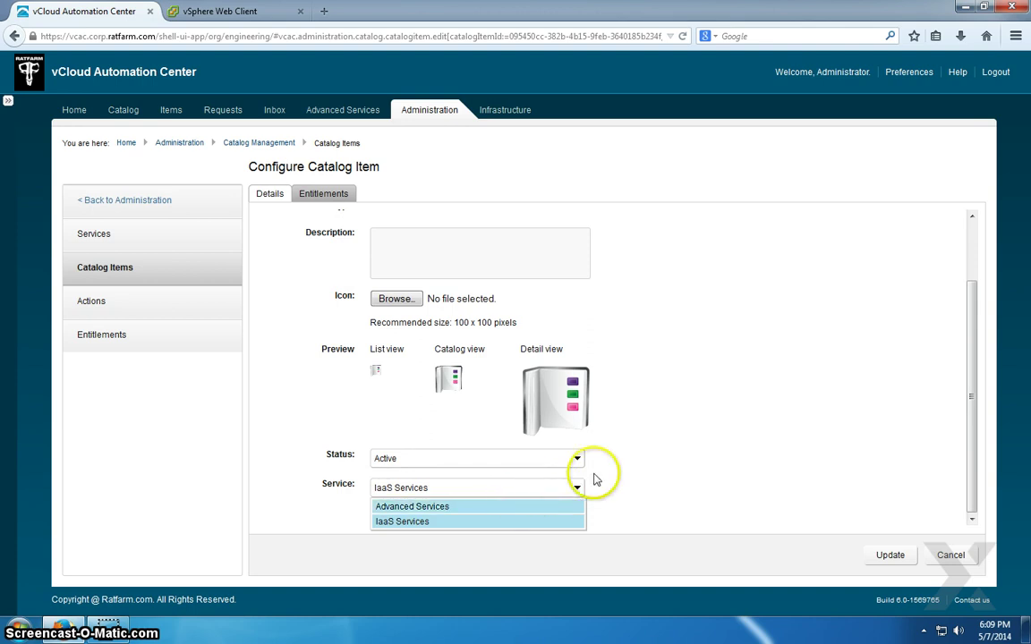
pyautogui.click(684, 474)
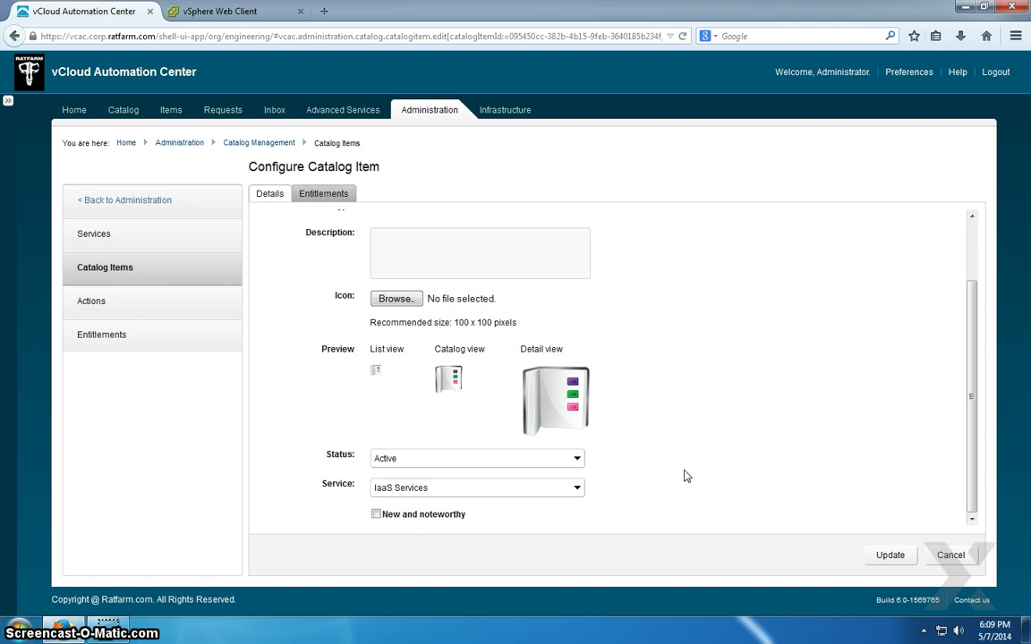
pyautogui.click(571, 490)
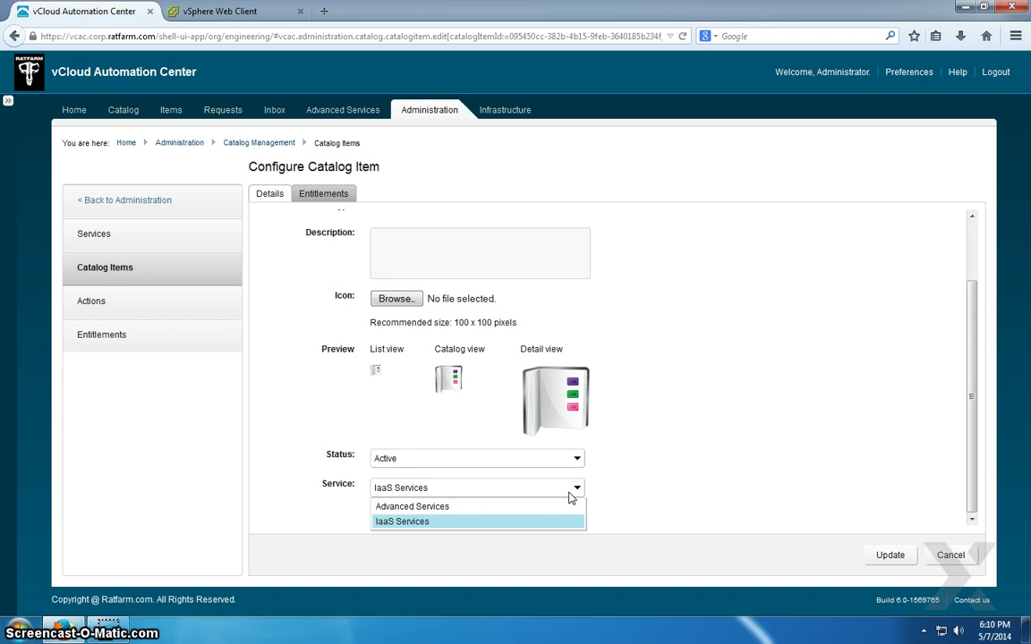
pyautogui.click(649, 490)
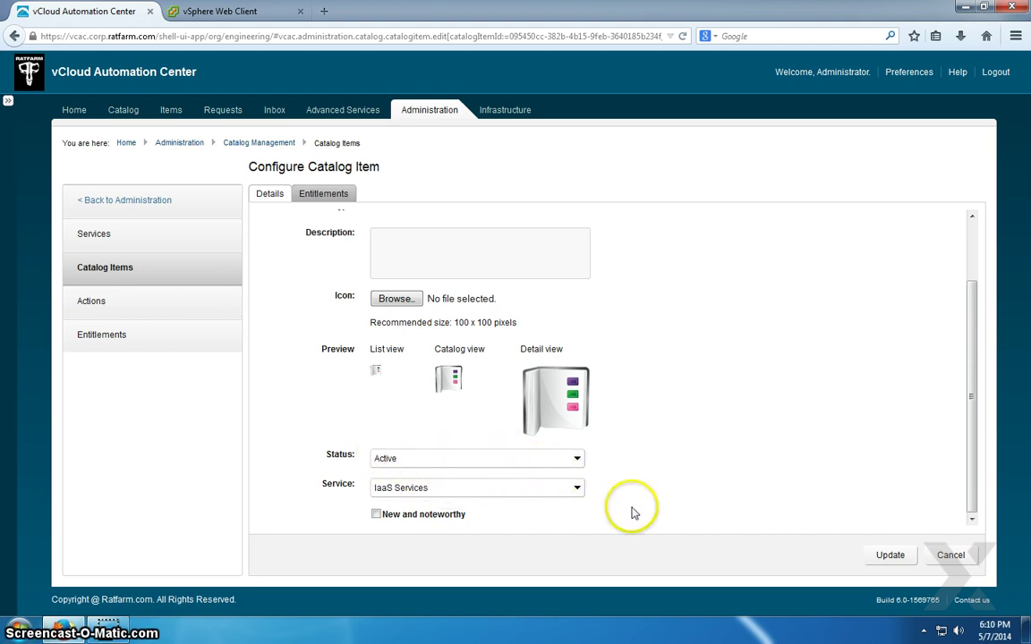
pyautogui.click(426, 489)
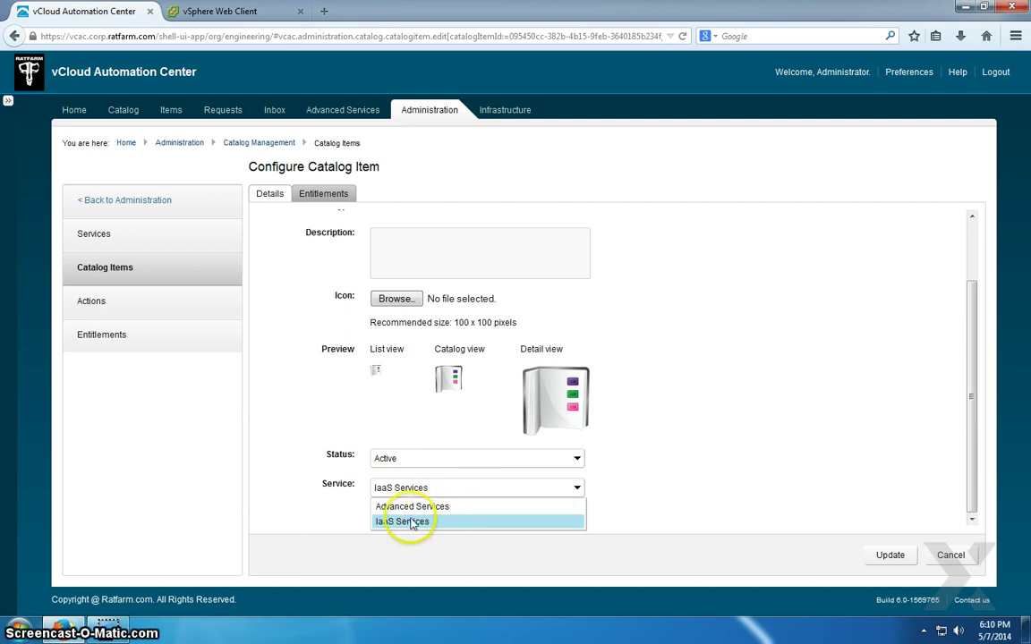
pyautogui.click(743, 456)
pyautogui.click(888, 555)
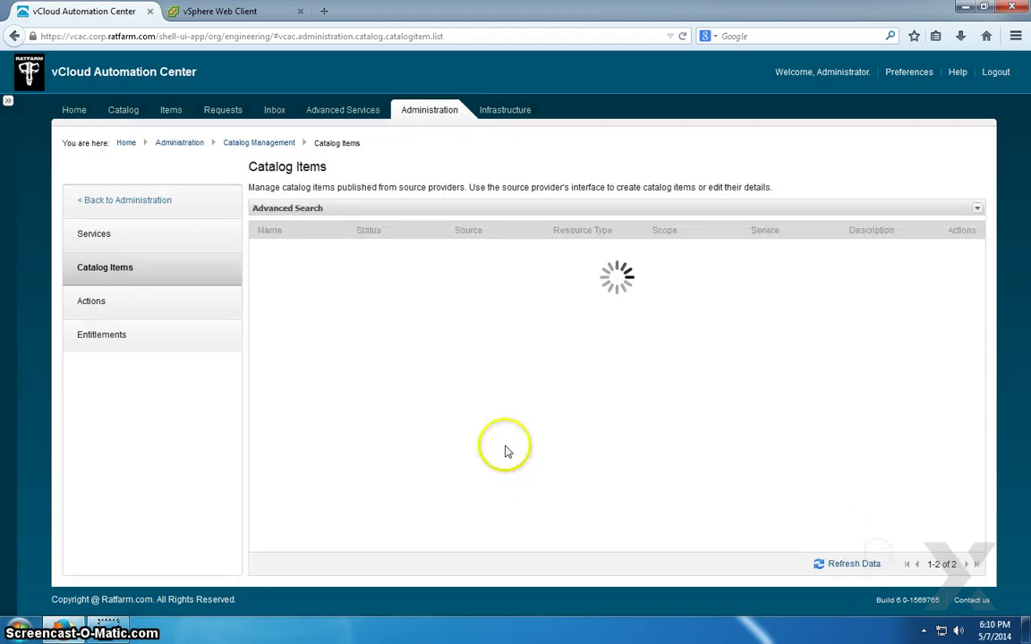
# - Open IaaS Services from the Services list to check it, then cancel without changes
pyautogui.click(165, 237)
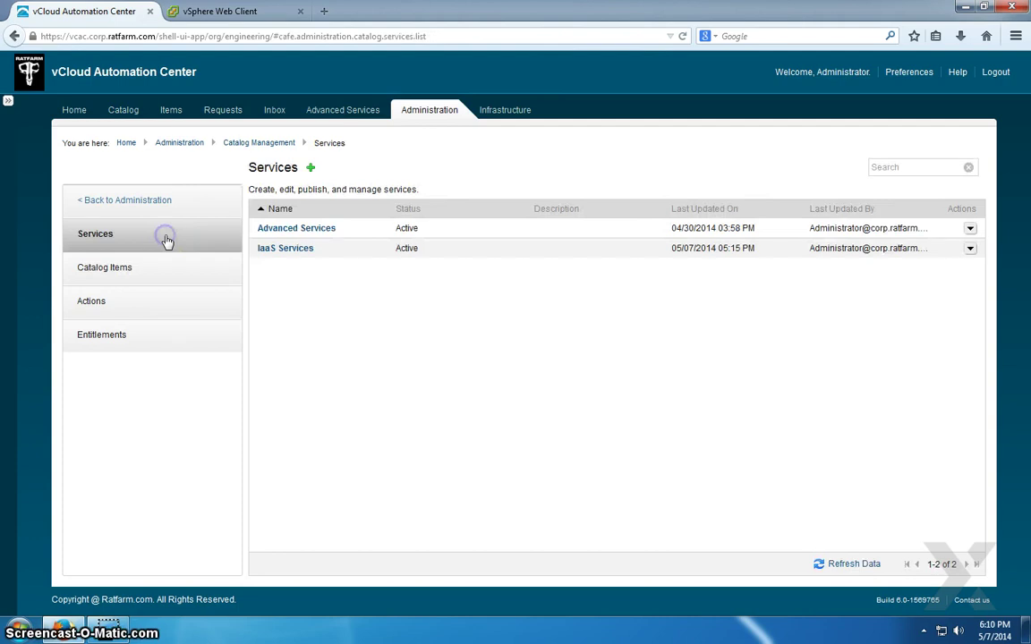
pyautogui.click(295, 251)
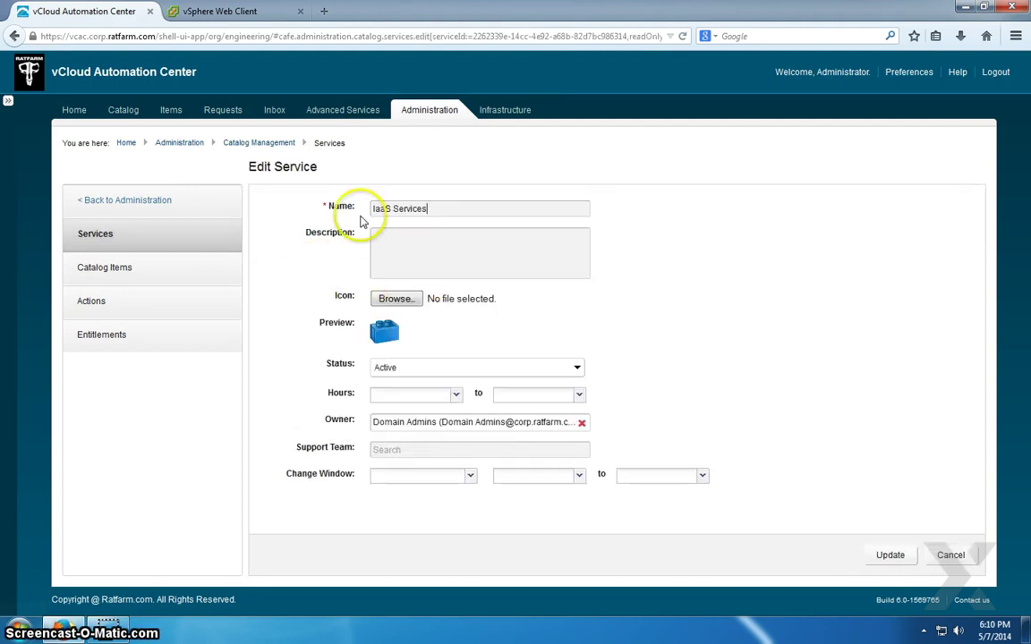
pyautogui.click(950, 554)
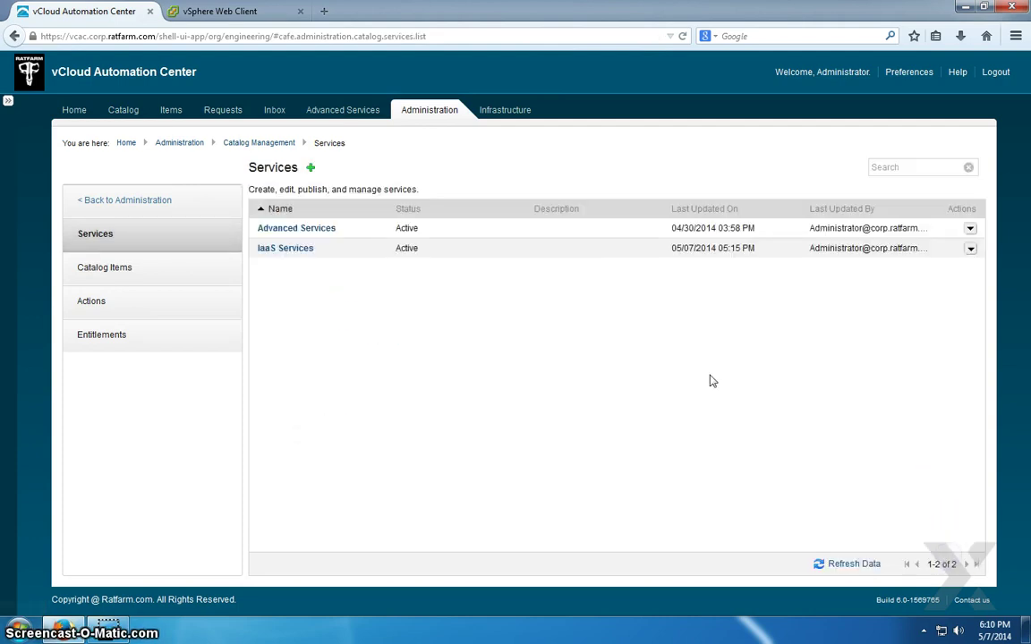
# - View IaaS Services' catalog items, then show the Entitlements list with Engineering and Finance
pyautogui.click(970, 249)
pyautogui.click(970, 249)
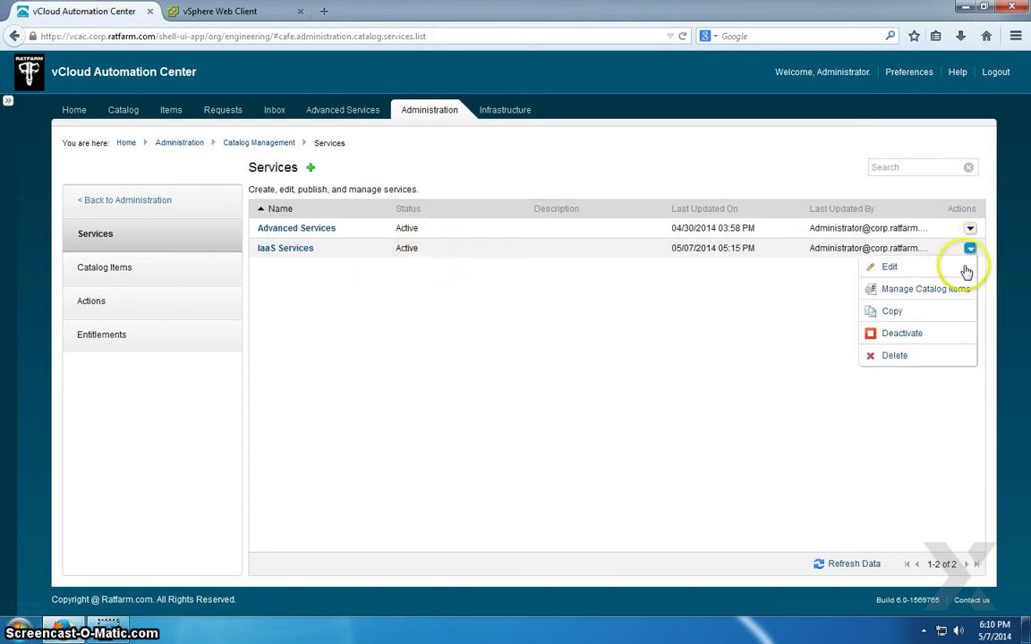
pyautogui.click(948, 288)
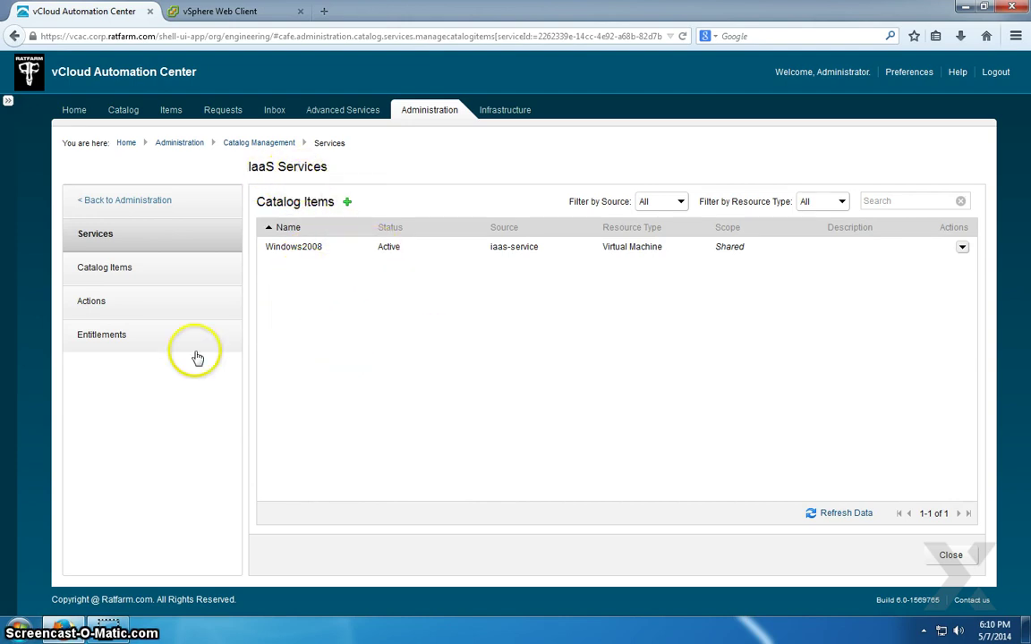
pyautogui.click(168, 336)
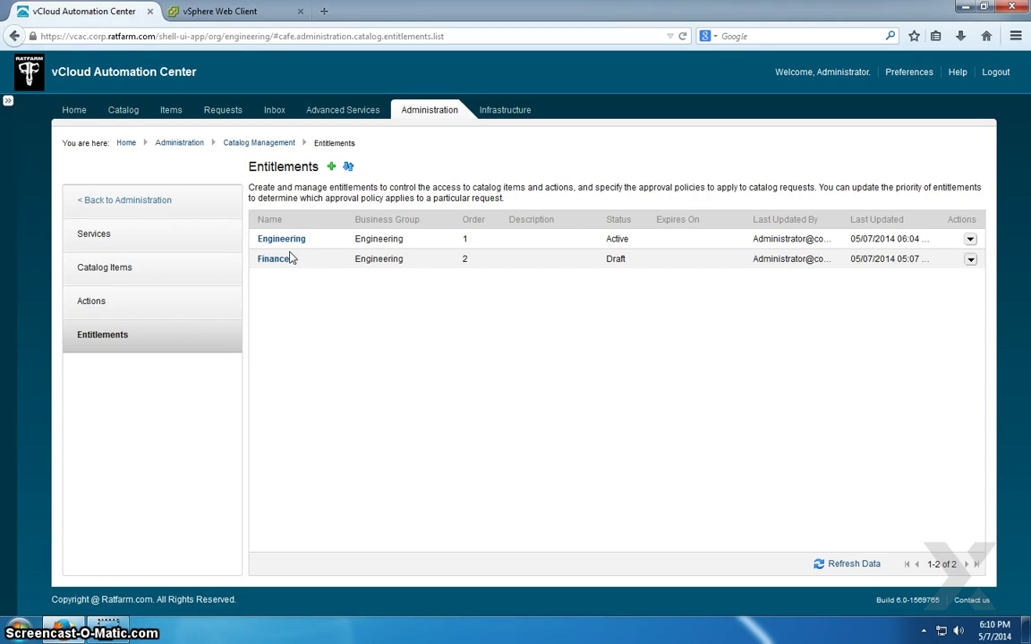
# - Choose Edit from the Engineering entitlement's Actions menu
pyautogui.click(287, 261)
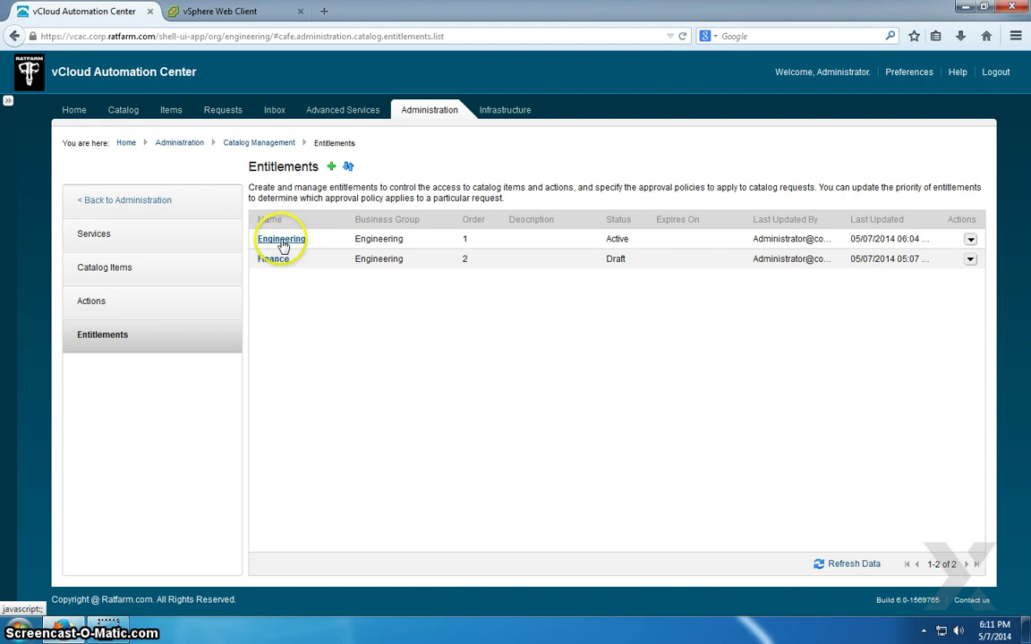
pyautogui.click(969, 239)
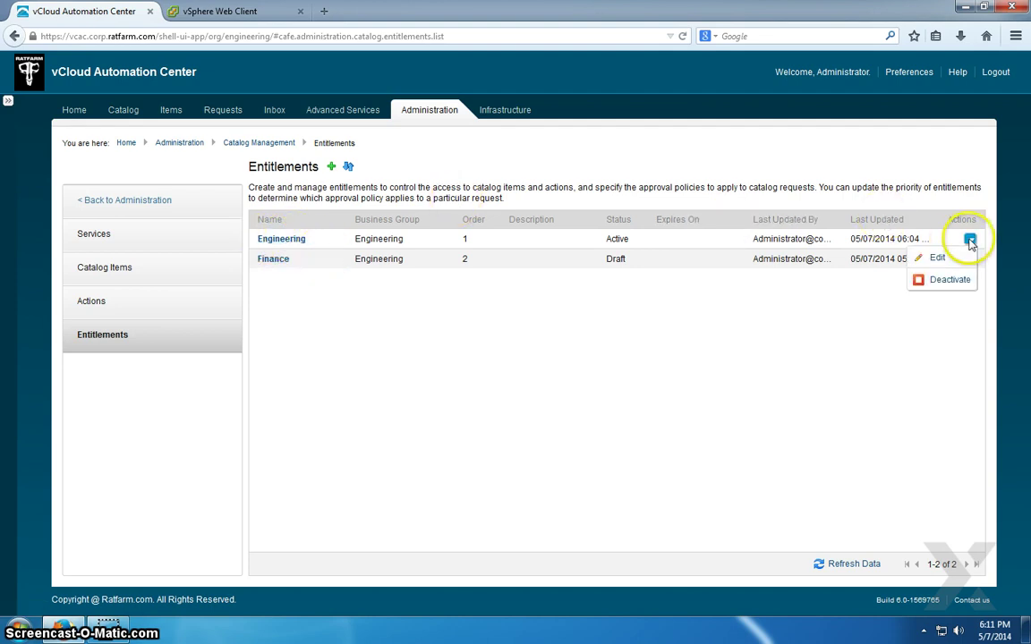
pyautogui.click(970, 240)
pyautogui.click(939, 258)
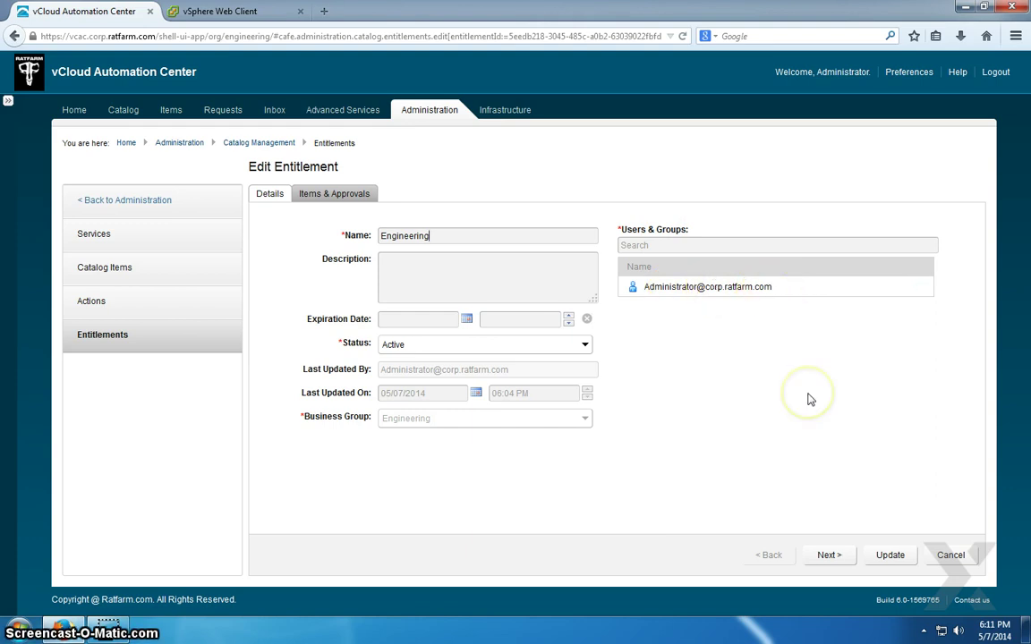
# - Add IaaS Services to Engineering's entitled services and update the entitlement
pyautogui.click(828, 556)
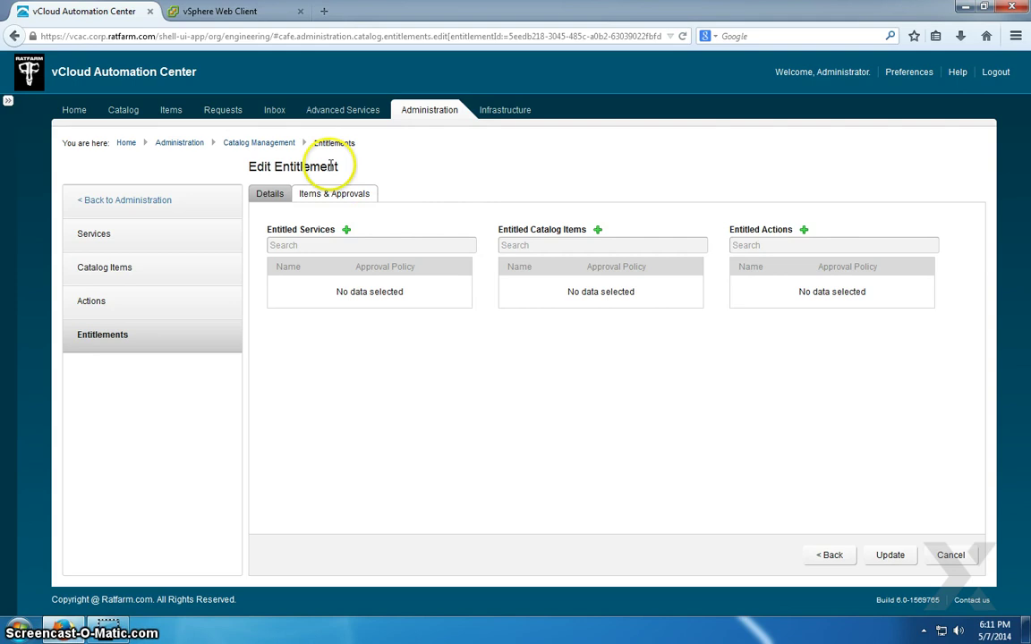
pyautogui.click(348, 230)
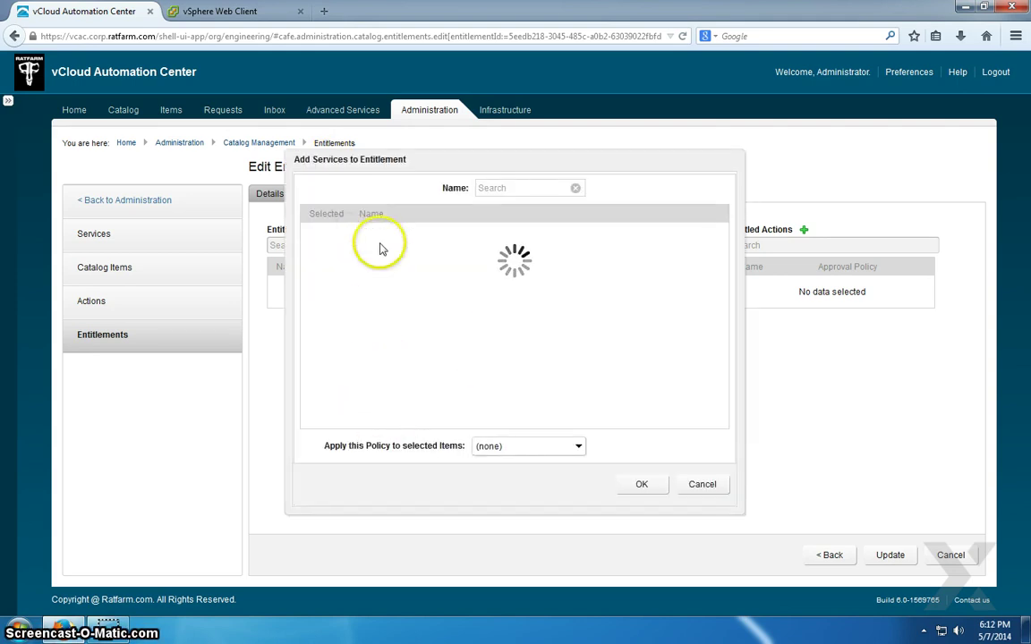
pyautogui.click(325, 256)
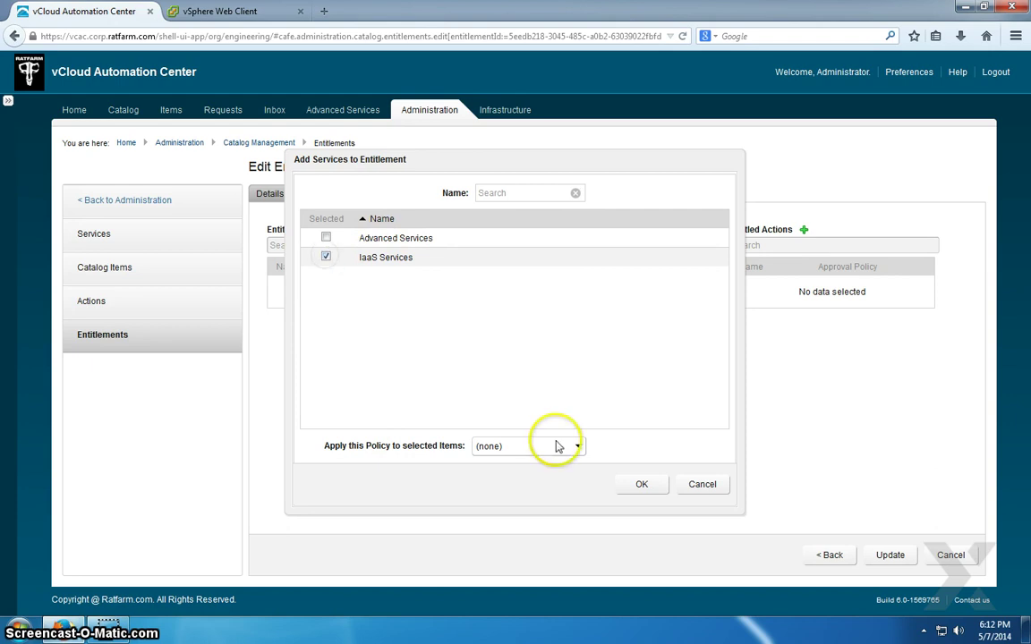
pyautogui.click(641, 484)
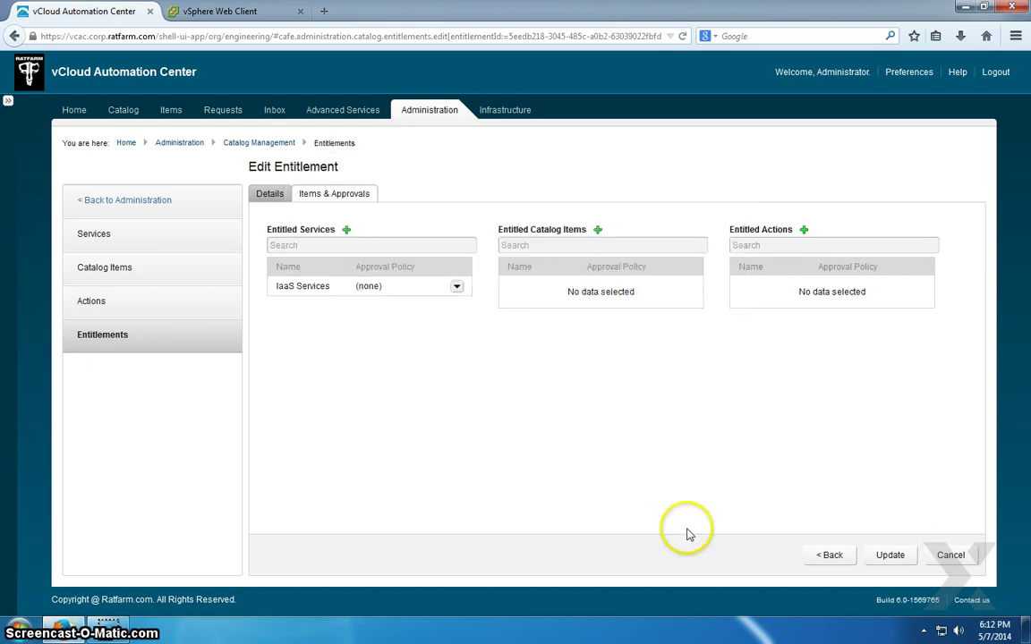
pyautogui.click(890, 556)
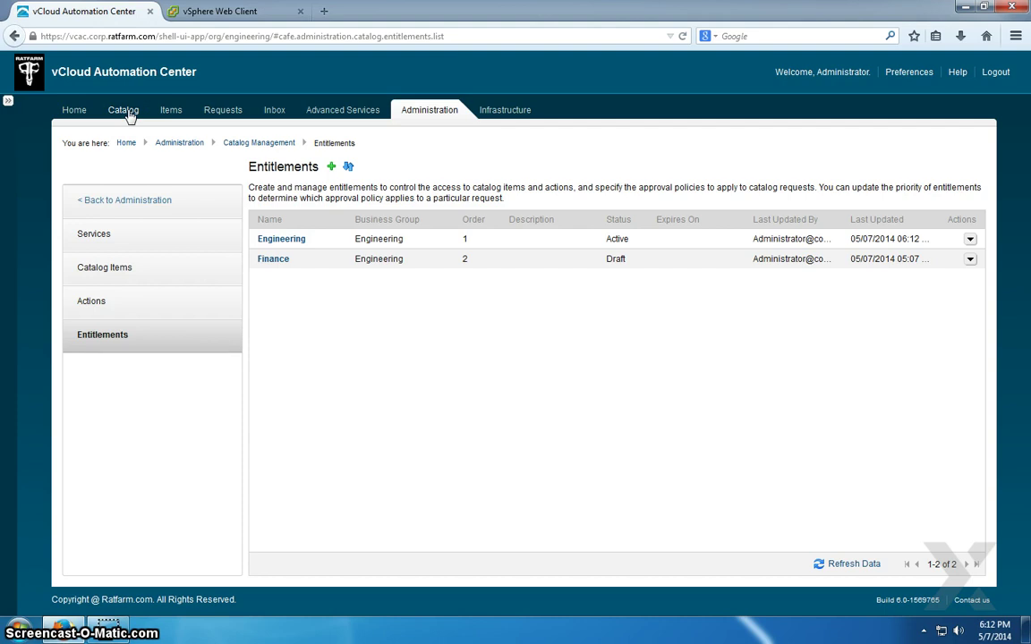
# - Request the Windows2008 item from the Catalog
pyautogui.click(126, 110)
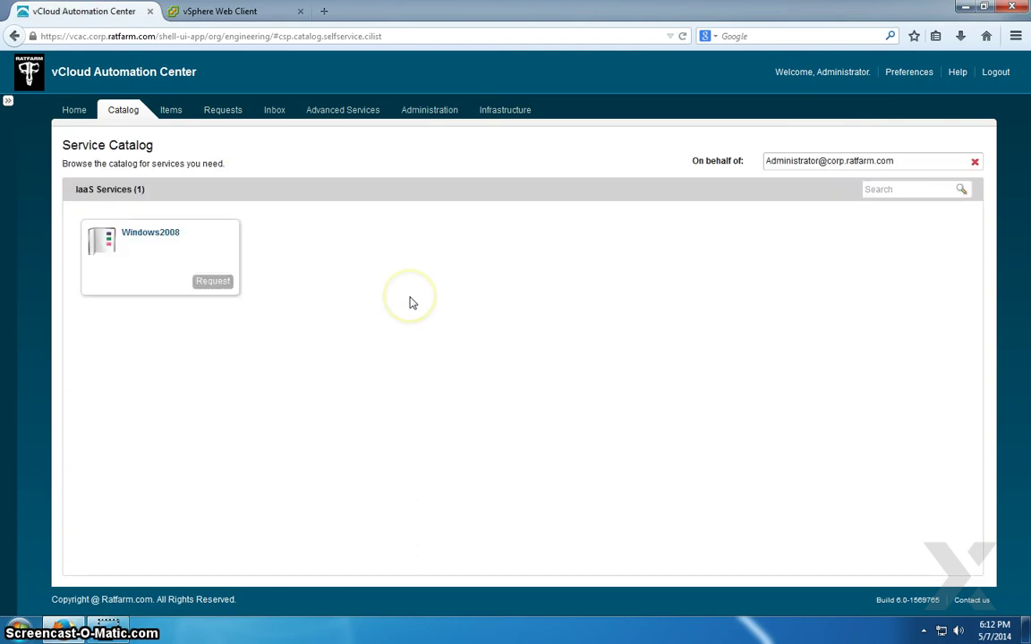
pyautogui.click(213, 282)
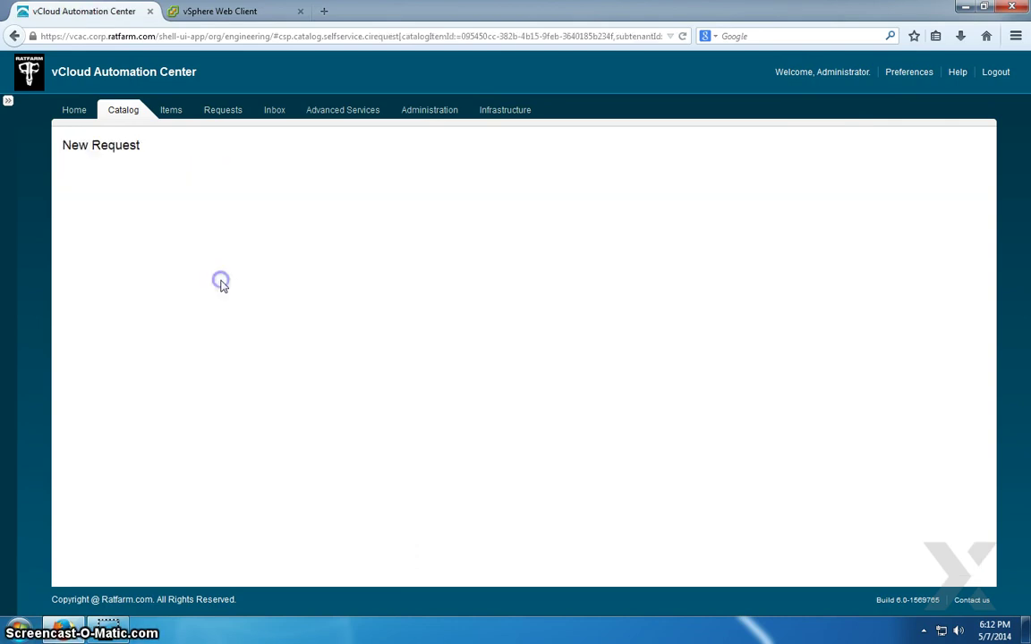